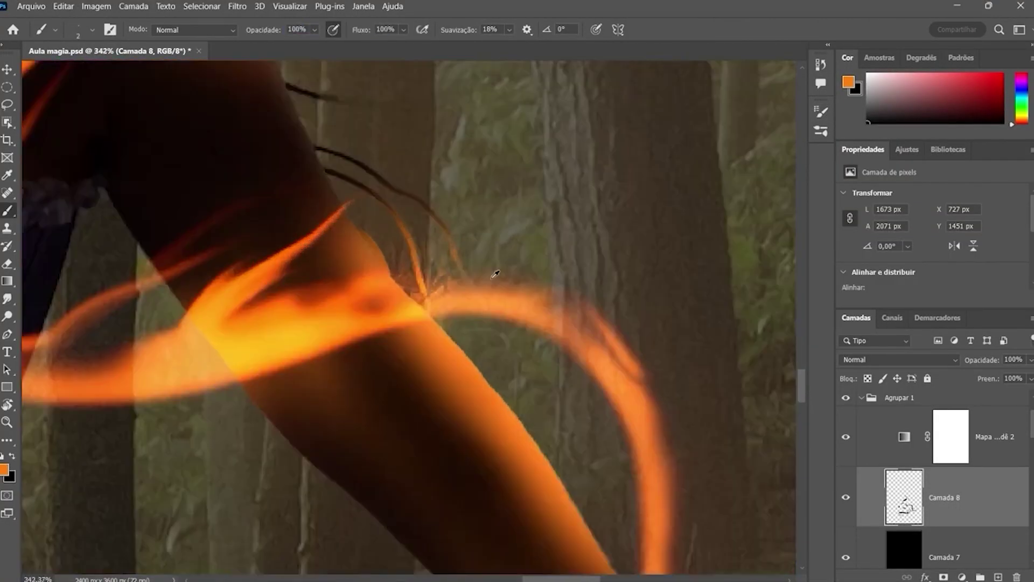
Paint small orange sparks along the outer curve of the glowing light trail around the arm on Camada 8
{"action": "left_click_drag", "start_coordinate": [517, 280], "coordinate": [635, 437]}
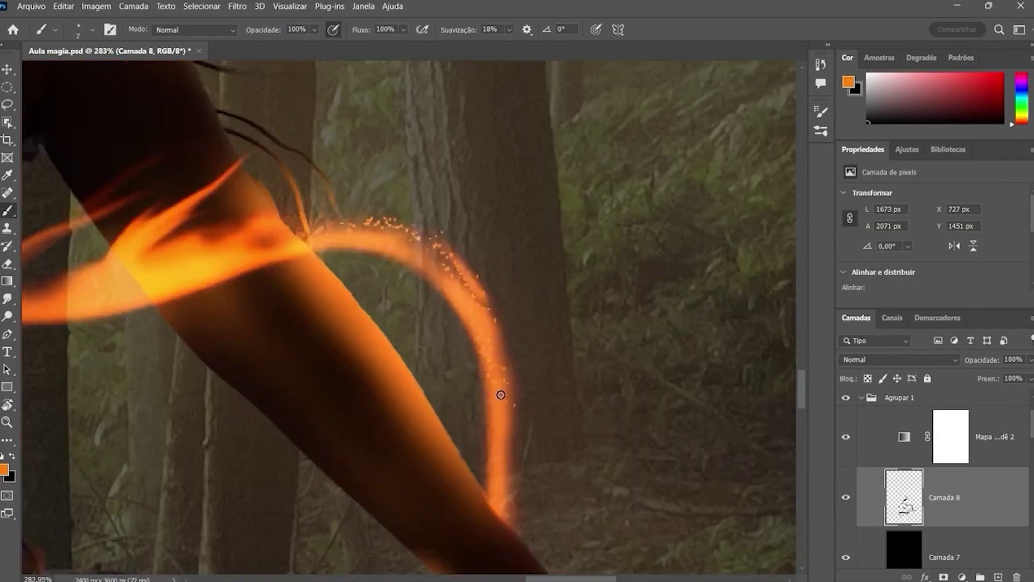
{"action": "left_click_drag", "start_coordinate": [487, 291], "coordinate": [509, 412]}
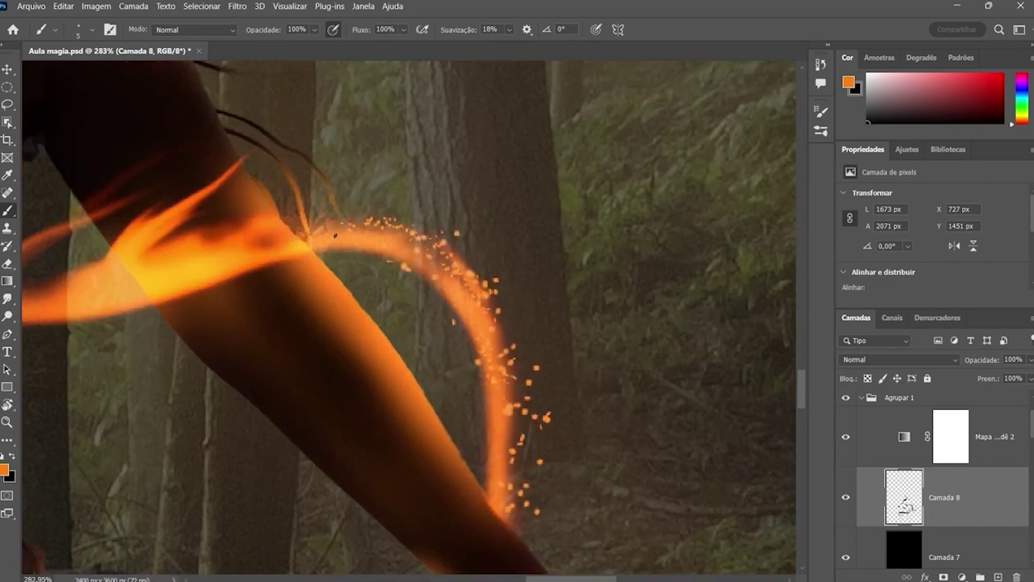
Blend the orange fill layer with Linear Dodge (Add) and invert its layer mask
{"action": "left_click", "coordinate": [954, 360]}
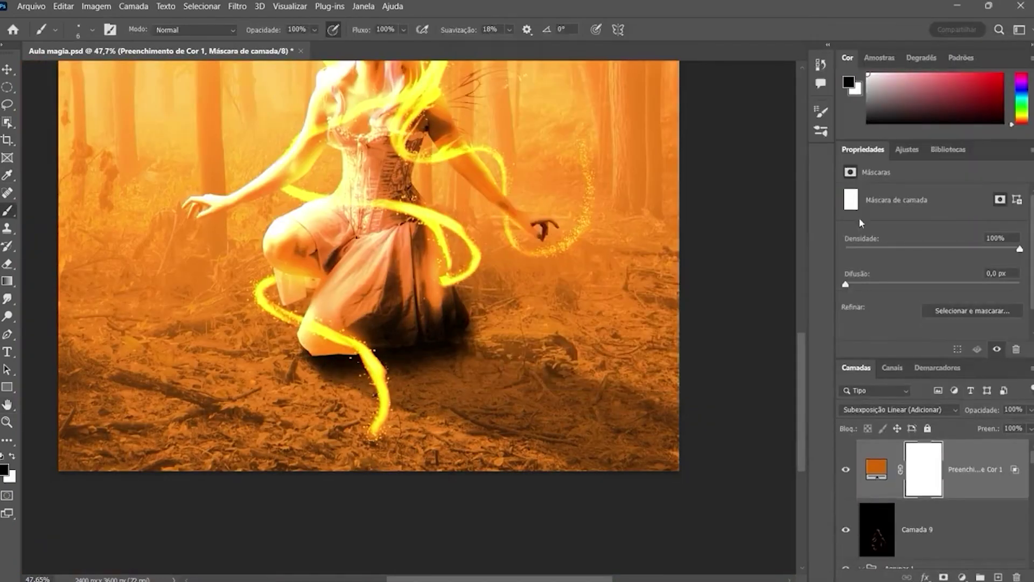
{"action": "key", "text": "ctrl+i"}
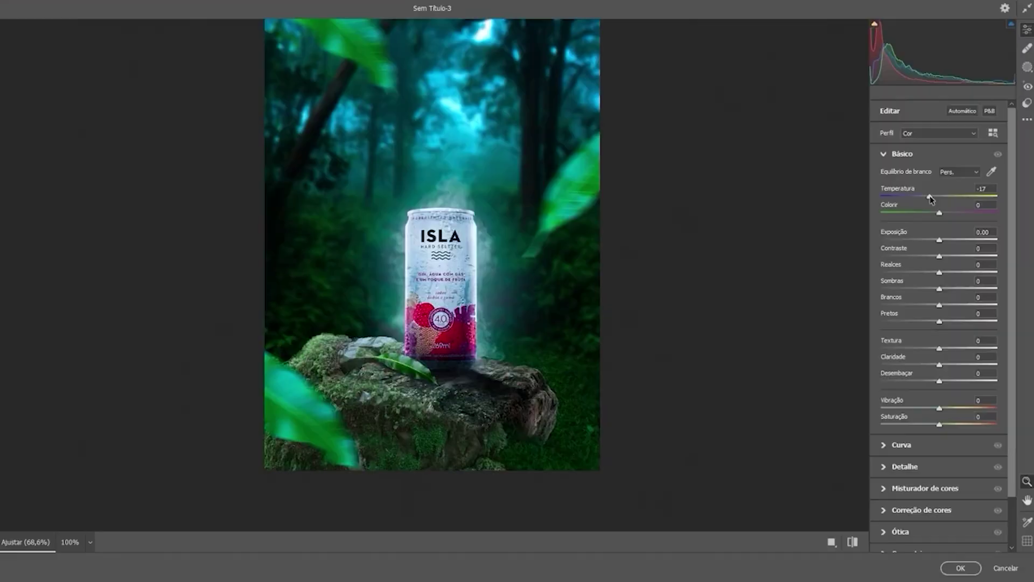
Fine-tune the temperature, exposure and clarity of the ISLA can image in the Camera Raw filter
{"action": "mouse_move", "coordinate": [930, 199]}
{"action": "left_mouse_down"}
{"action": "mouse_move", "coordinate": [954, 202]}
{"action": "mouse_move", "coordinate": [937, 202]}
{"action": "left_mouse_up"}
{"action": "left_click_drag", "start_coordinate": [939, 240], "coordinate": [936, 239]}
{"action": "mouse_move", "coordinate": [940, 365]}
{"action": "left_mouse_down"}
{"action": "mouse_move", "coordinate": [956, 365]}
{"action": "mouse_move", "coordinate": [949, 382]}
{"action": "left_mouse_up"}
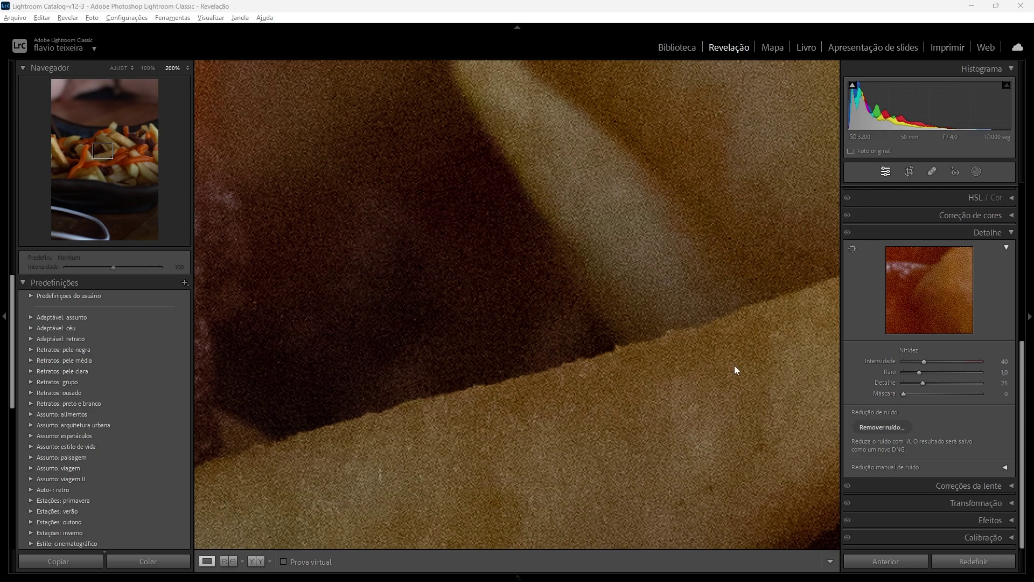
Examine the noise in the fries photo in Lightroom Classic, comparing the full view with 200% close-ups of fries, sauce and dark background
{"action": "left_click", "coordinate": [469, 284]}
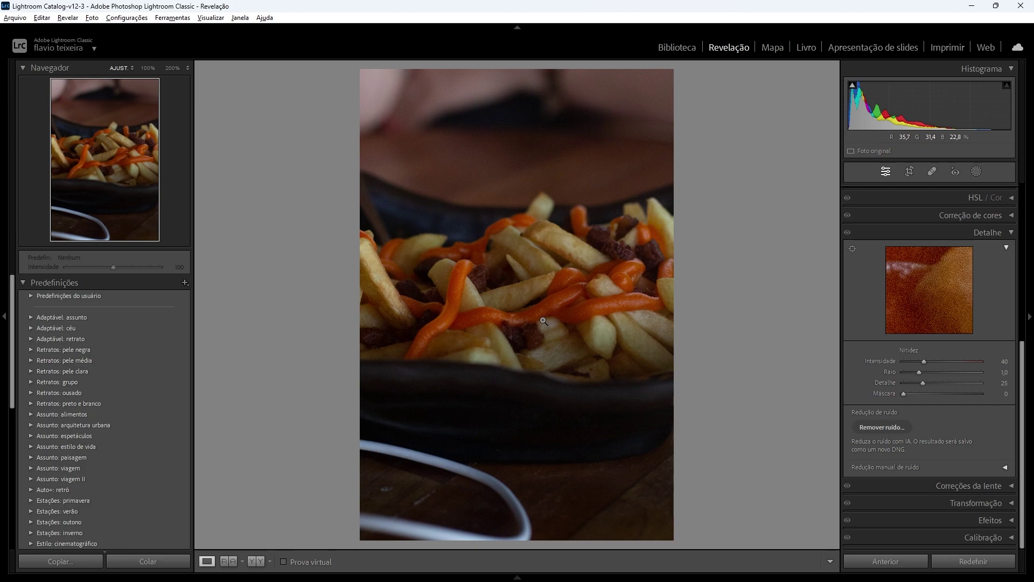
{"action": "left_click", "coordinate": [520, 312]}
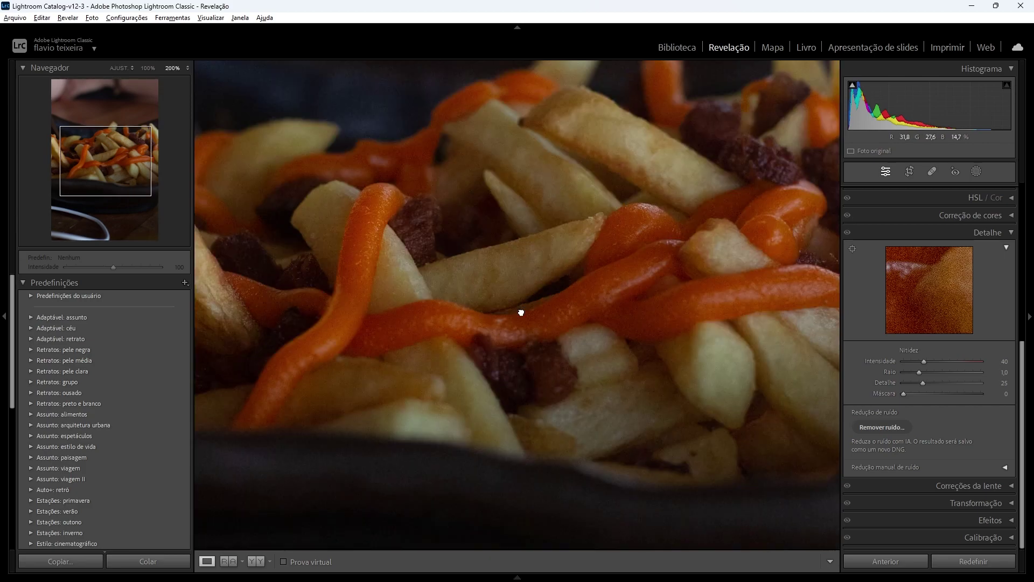
{"action": "left_click", "coordinate": [549, 334]}
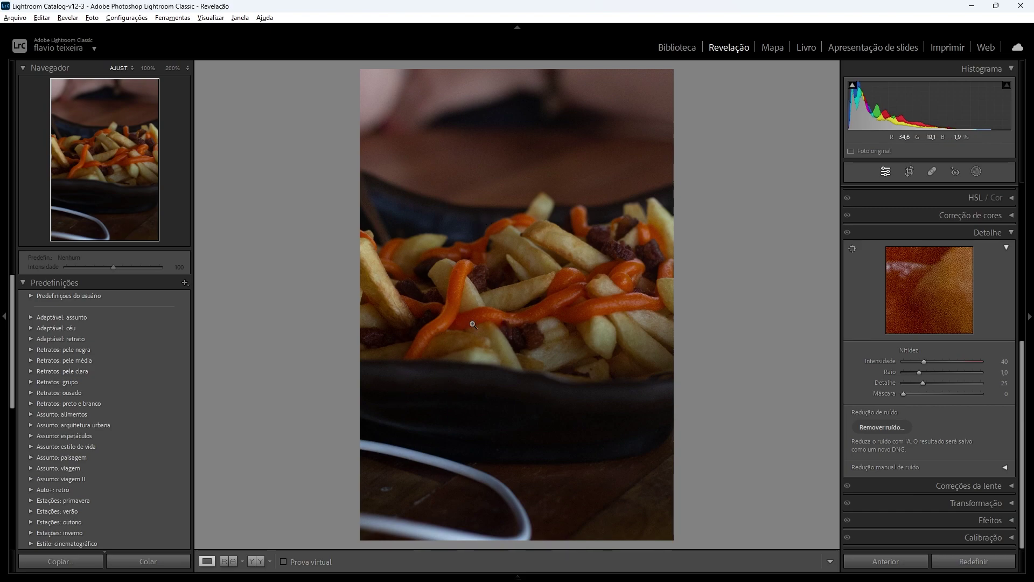
{"action": "left_click", "coordinate": [506, 330]}
{"action": "left_click", "coordinate": [525, 287]}
{"action": "left_click", "coordinate": [517, 325]}
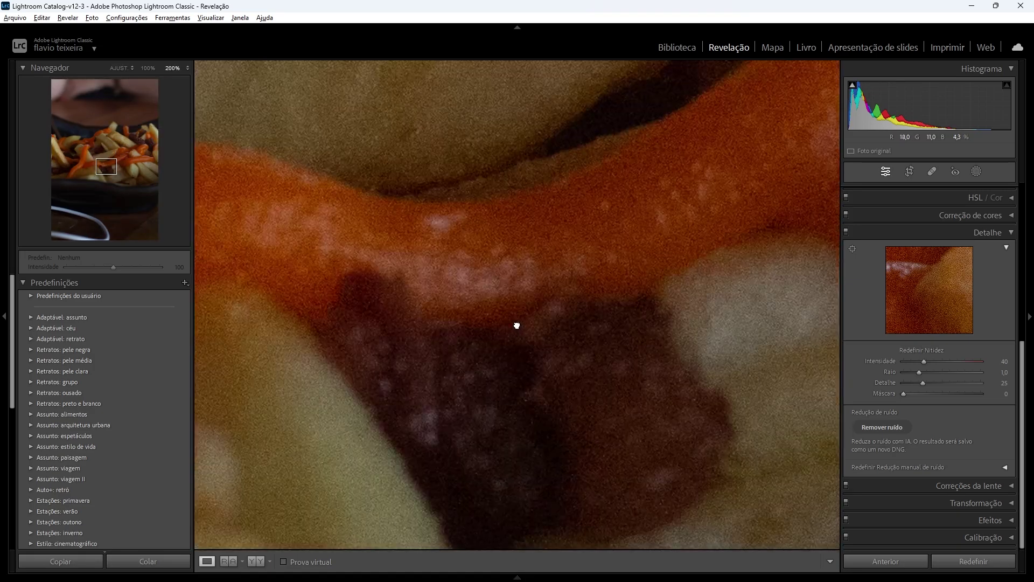
{"action": "left_click", "coordinate": [503, 307]}
{"action": "left_click", "coordinate": [508, 310]}
{"action": "left_click_drag", "start_coordinate": [508, 310], "coordinate": [526, 323]}
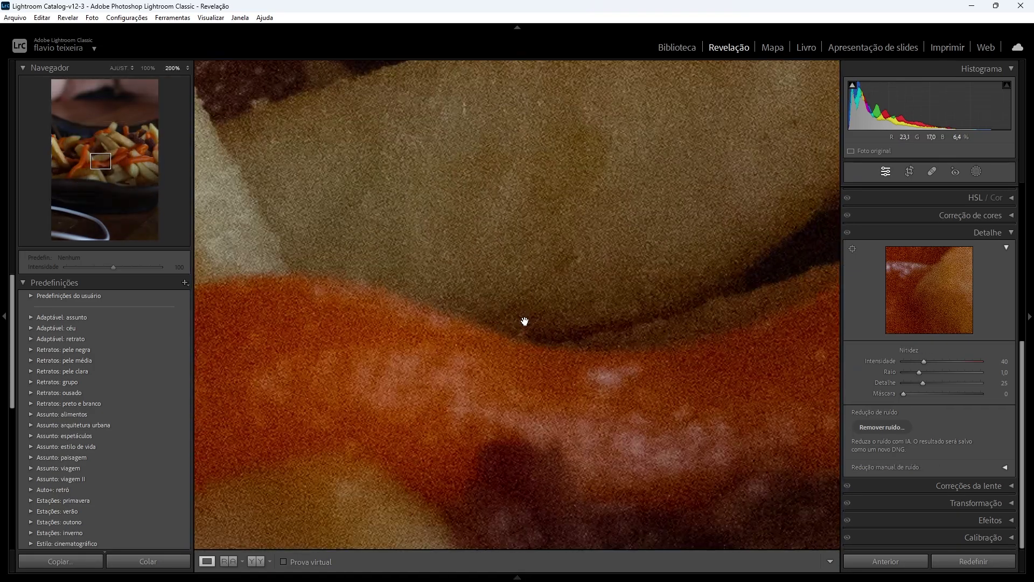
{"action": "left_click", "coordinate": [526, 323]}
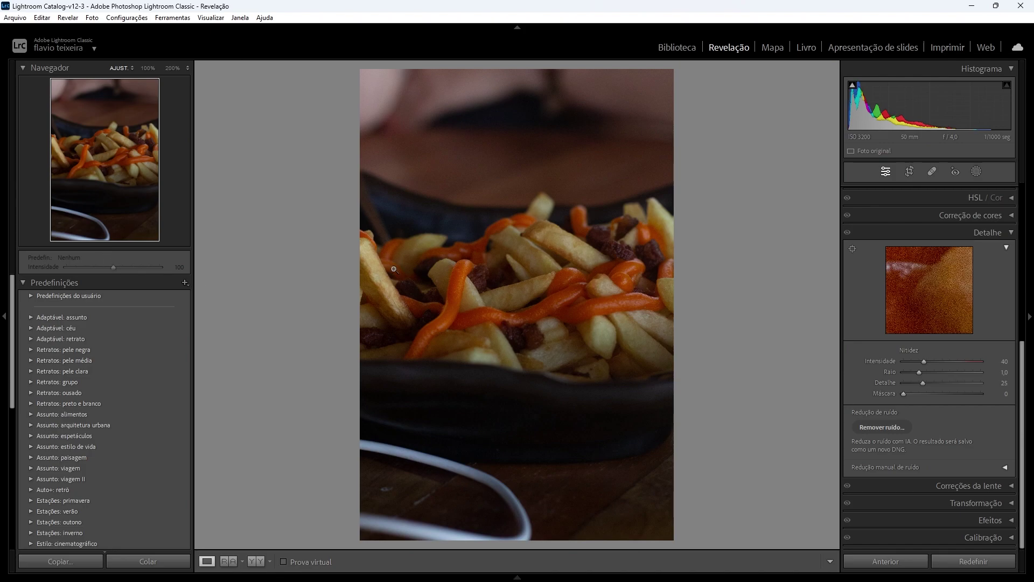
{"action": "left_click", "coordinate": [473, 271]}
{"action": "left_click_drag", "start_coordinate": [492, 291], "coordinate": [598, 288]}
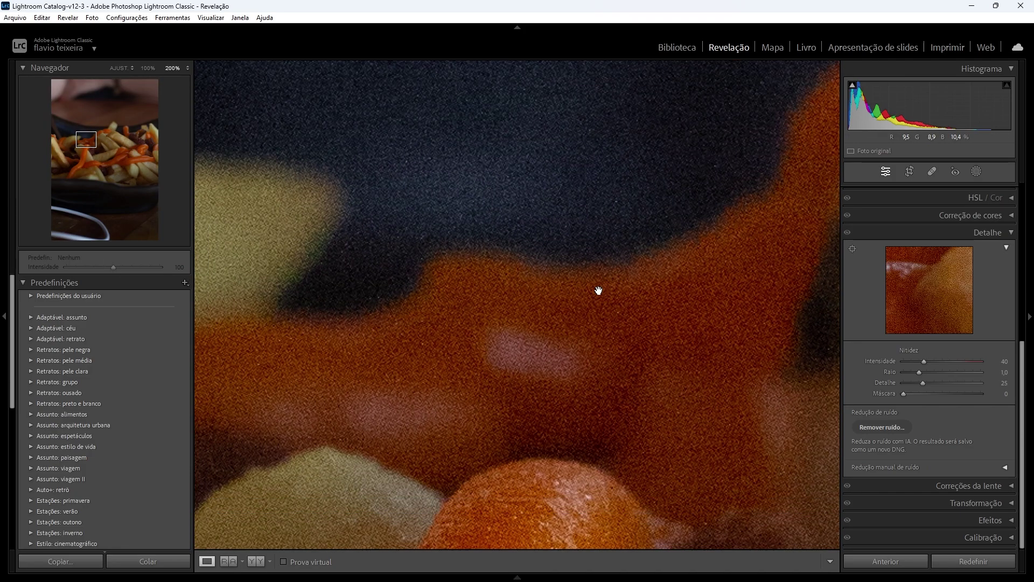
{"action": "left_click", "coordinate": [532, 307]}
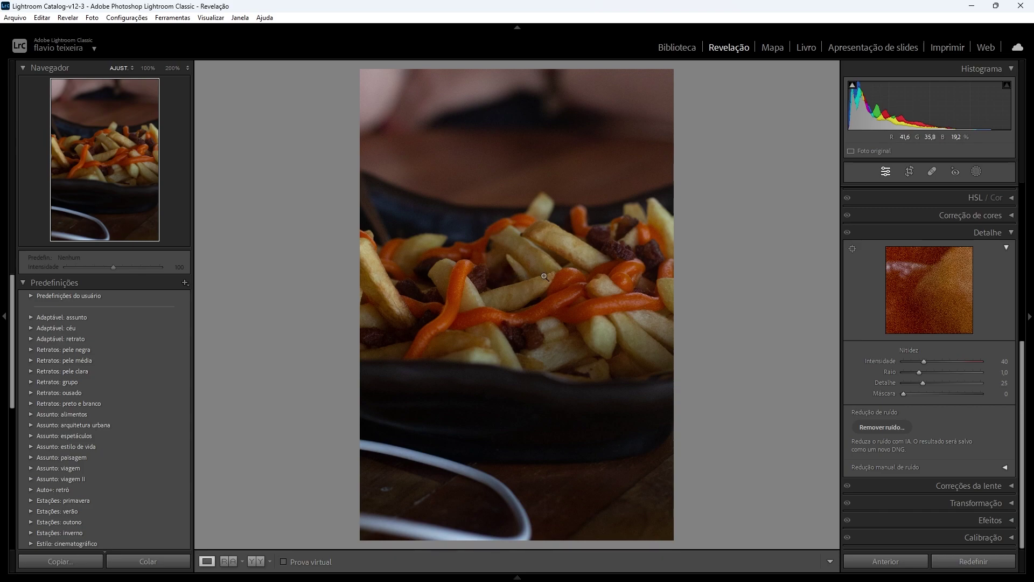
Collapse the Detail settings and expand them again to reach the noise reduction section
{"action": "left_click", "coordinate": [1011, 232]}
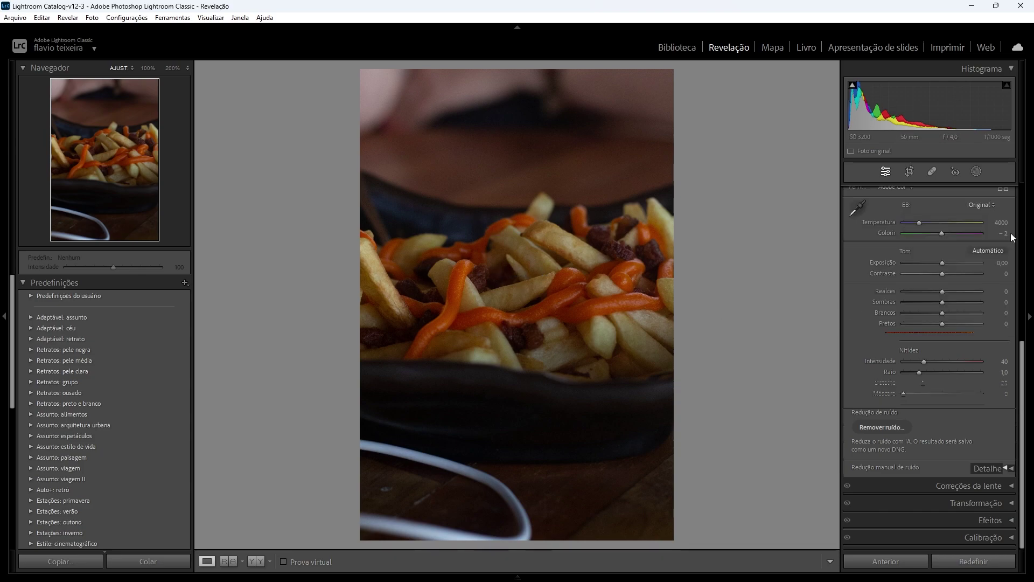
{"action": "left_click", "coordinate": [994, 205]}
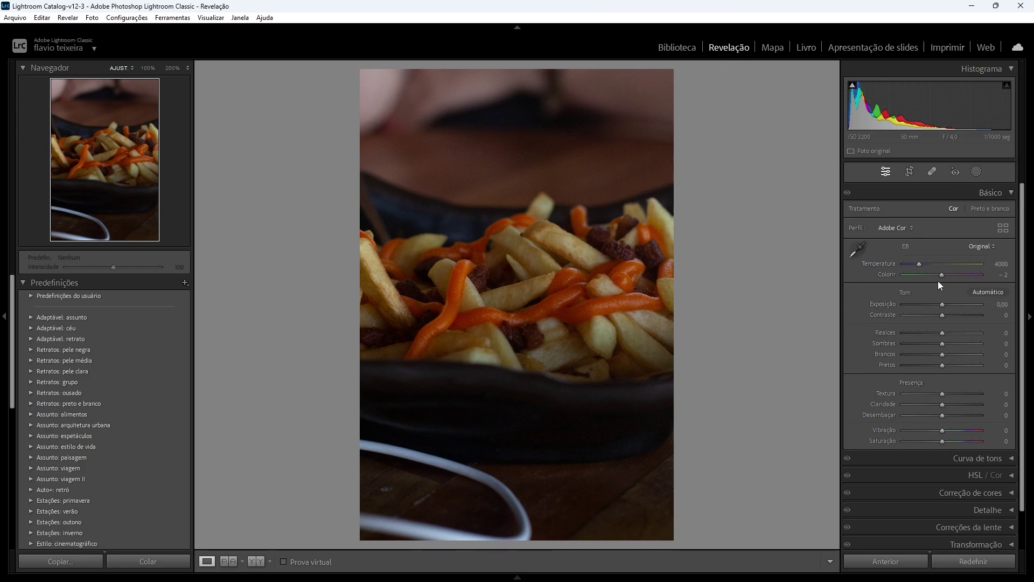
{"action": "scroll", "coordinate": [940, 382], "scroll_direction": "down", "scroll_amount": 2}
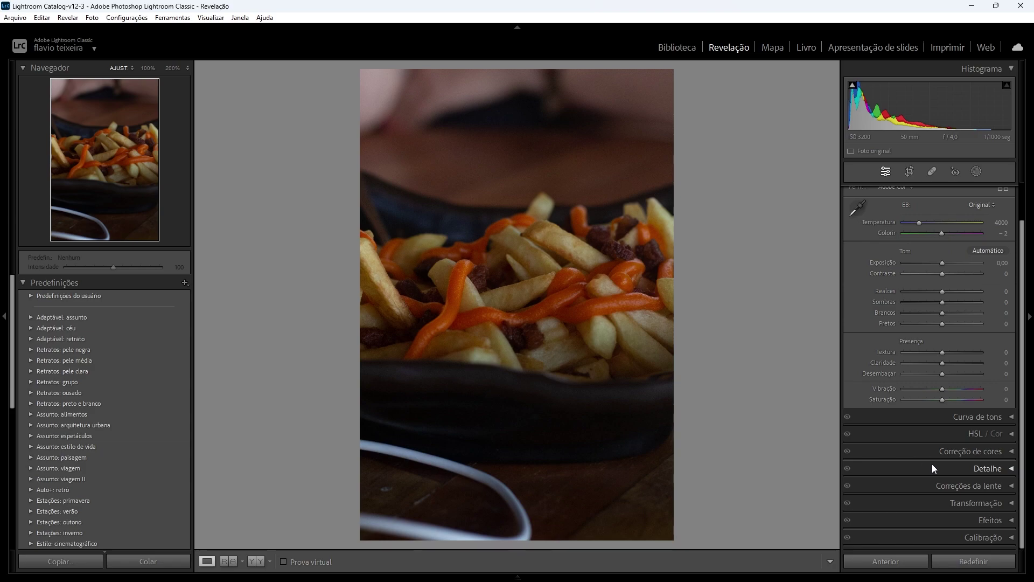
{"action": "left_click", "coordinate": [1002, 470]}
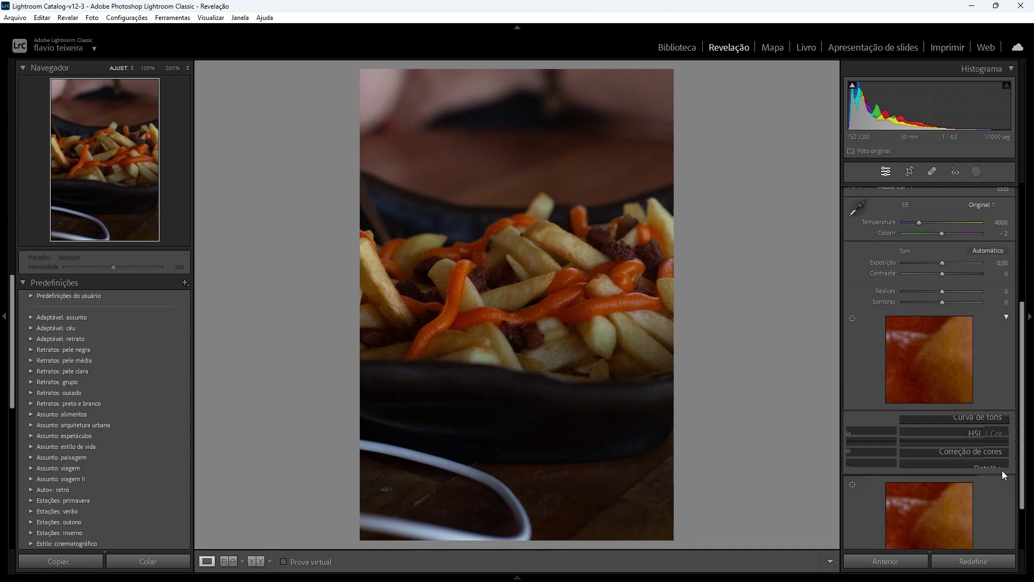
{"action": "scroll", "coordinate": [883, 469], "scroll_direction": "down", "scroll_amount": 2}
{"action": "scroll", "coordinate": [888, 463], "scroll_direction": "down", "scroll_amount": 1}
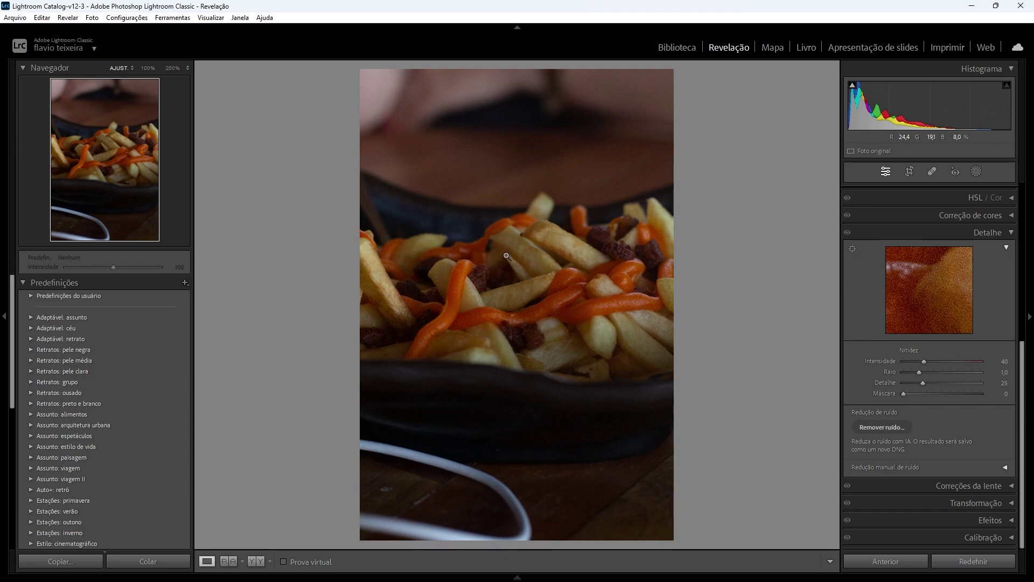
View the photo at 100%, open the AI noise removal preview, and show a fry in it
{"action": "left_click", "coordinate": [585, 323]}
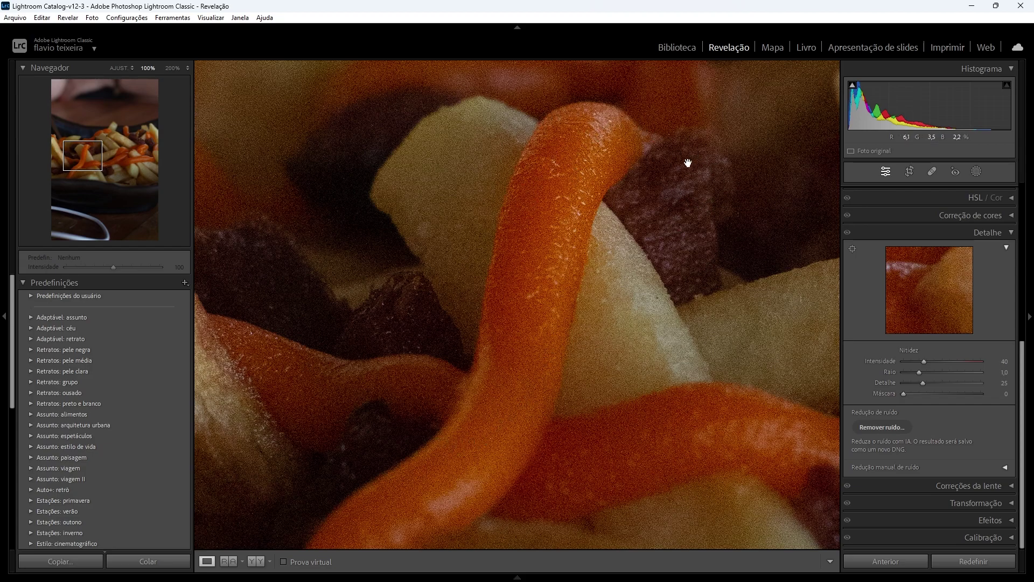
{"action": "left_click", "coordinate": [881, 427]}
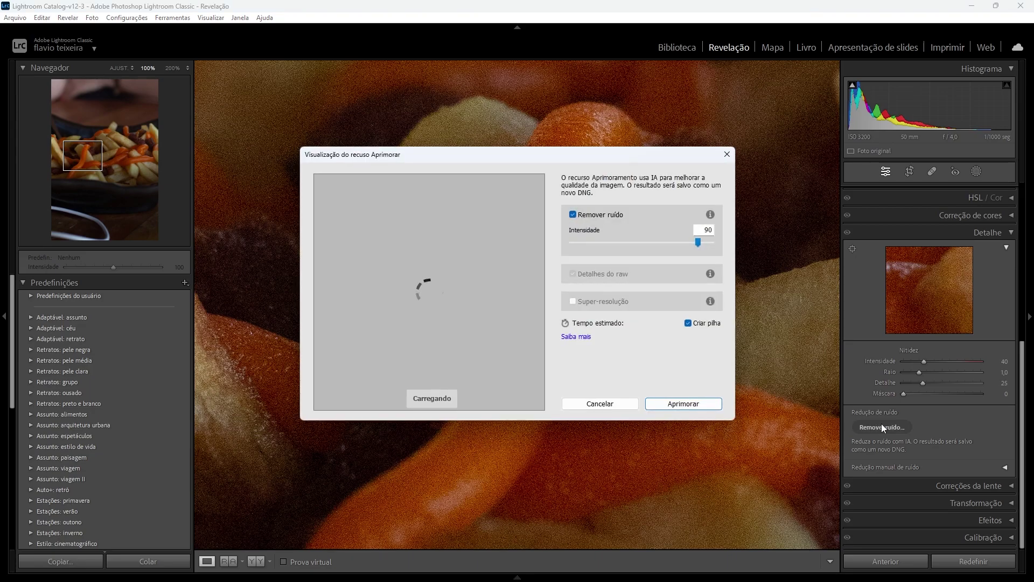
{"action": "left_click_drag", "start_coordinate": [486, 154], "coordinate": [657, 171]}
{"action": "left_click_drag", "start_coordinate": [616, 295], "coordinate": [616, 326]}
{"action": "left_click_drag", "start_coordinate": [577, 295], "coordinate": [697, 411]}
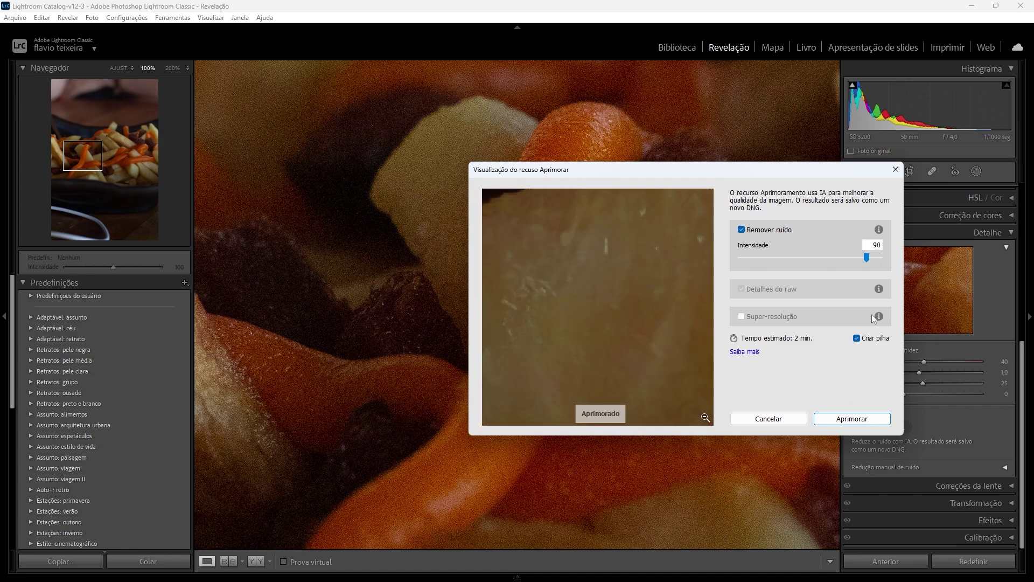
Try noise removal intensities of 100 and 41, switching the removal off and on to compare the preview
{"action": "left_click", "coordinate": [742, 230]}
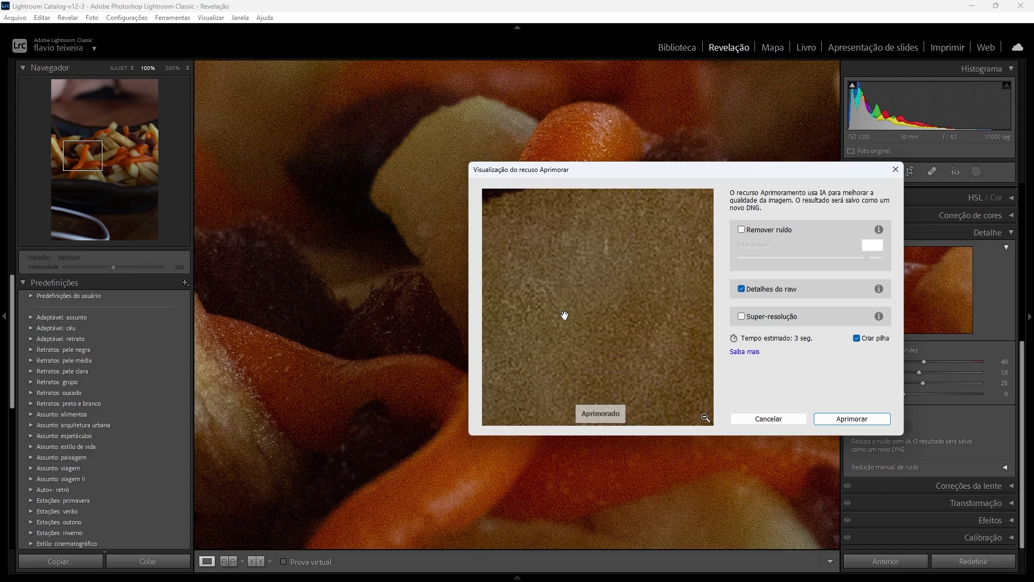
{"action": "left_click", "coordinate": [742, 230]}
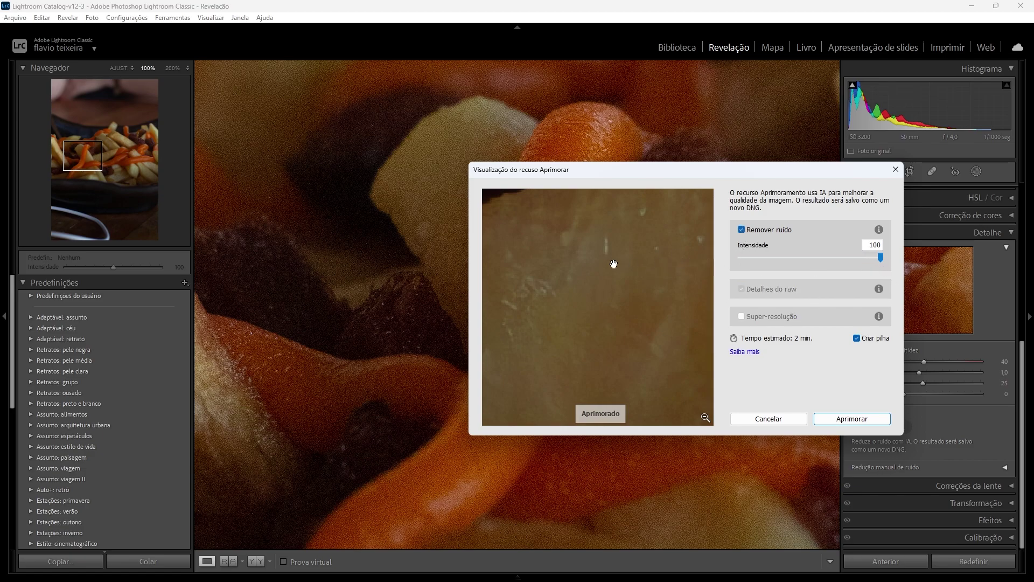
{"action": "left_click_drag", "start_coordinate": [802, 258], "coordinate": [758, 257]}
{"action": "left_click", "coordinate": [741, 229]}
{"action": "left_click", "coordinate": [741, 229]}
{"action": "left_click_drag", "start_coordinate": [607, 307], "coordinate": [641, 323]}
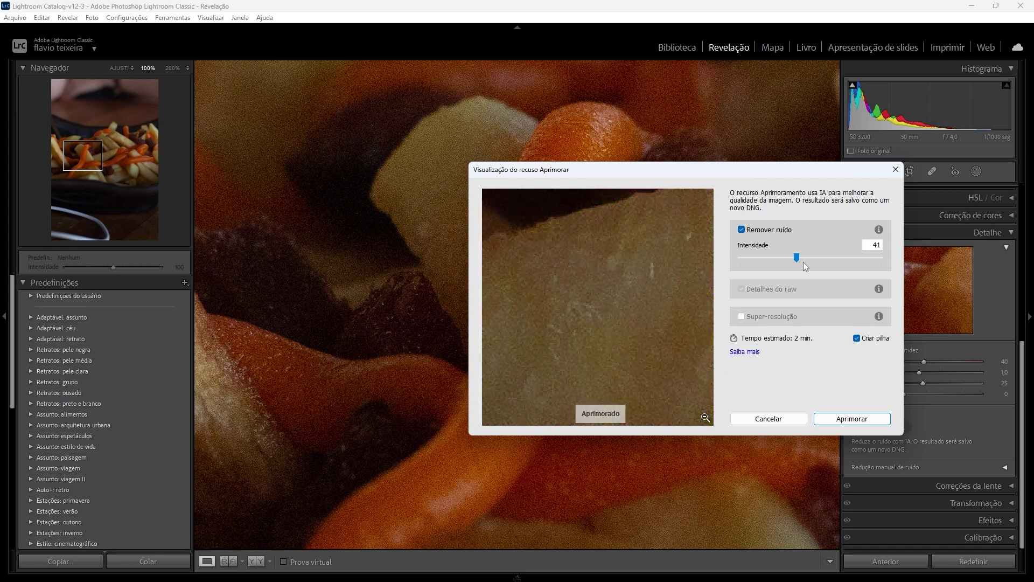
Try a noise removal intensity of 61 and inspect the fries and the orange sauce in the preview
{"action": "left_click_drag", "start_coordinate": [797, 257], "coordinate": [817, 259]}
{"action": "left_click", "coordinate": [824, 259]}
{"action": "left_click_drag", "start_coordinate": [645, 293], "coordinate": [592, 259]}
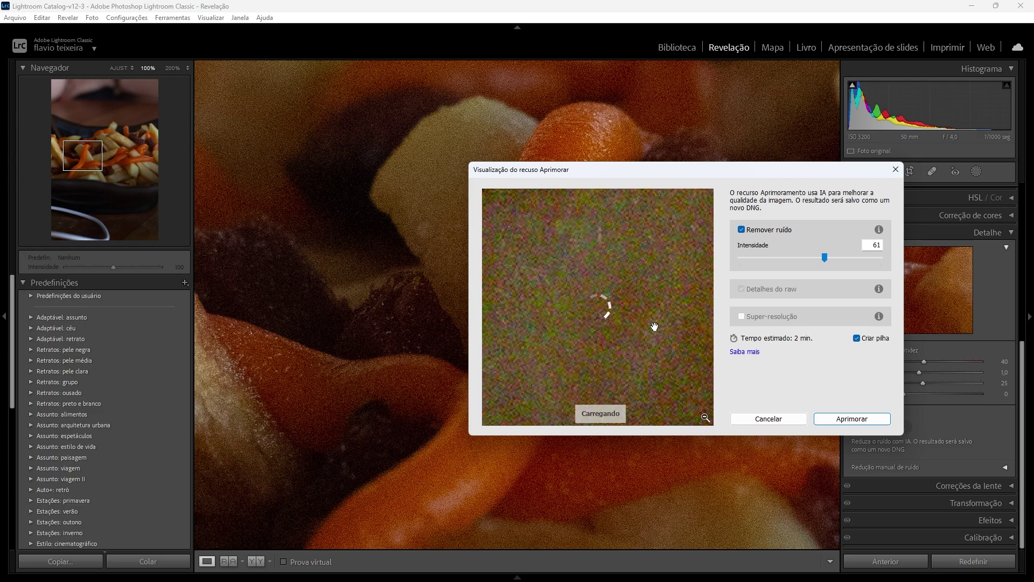
{"action": "left_click_drag", "start_coordinate": [608, 326], "coordinate": [651, 363]}
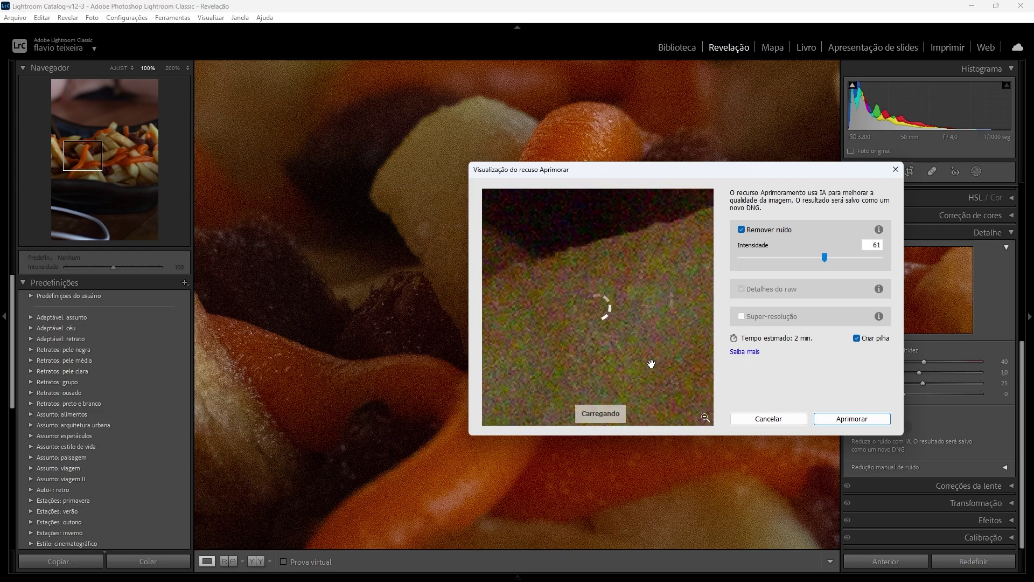
{"action": "left_click", "coordinate": [706, 418]}
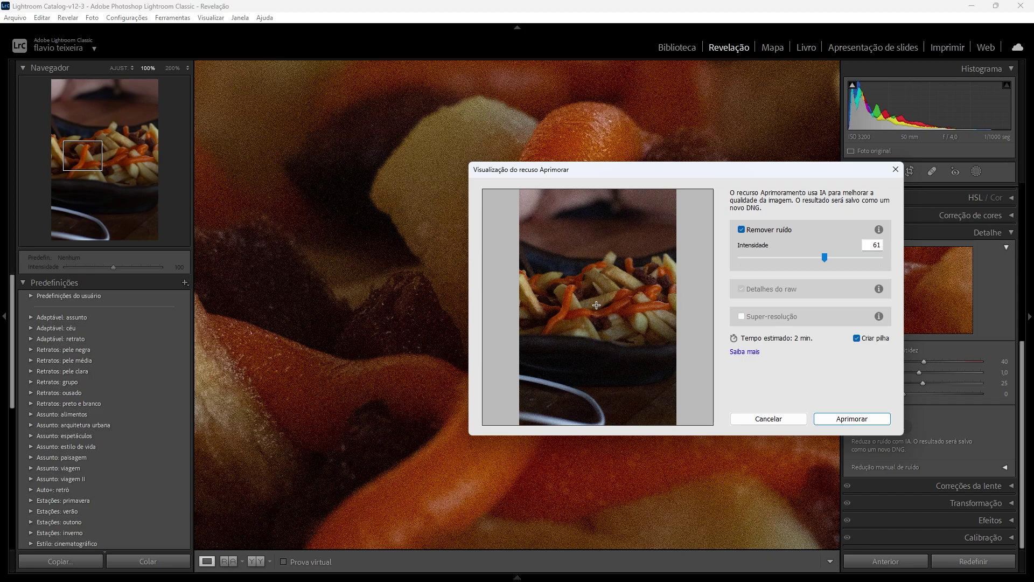
{"action": "left_click", "coordinate": [590, 265]}
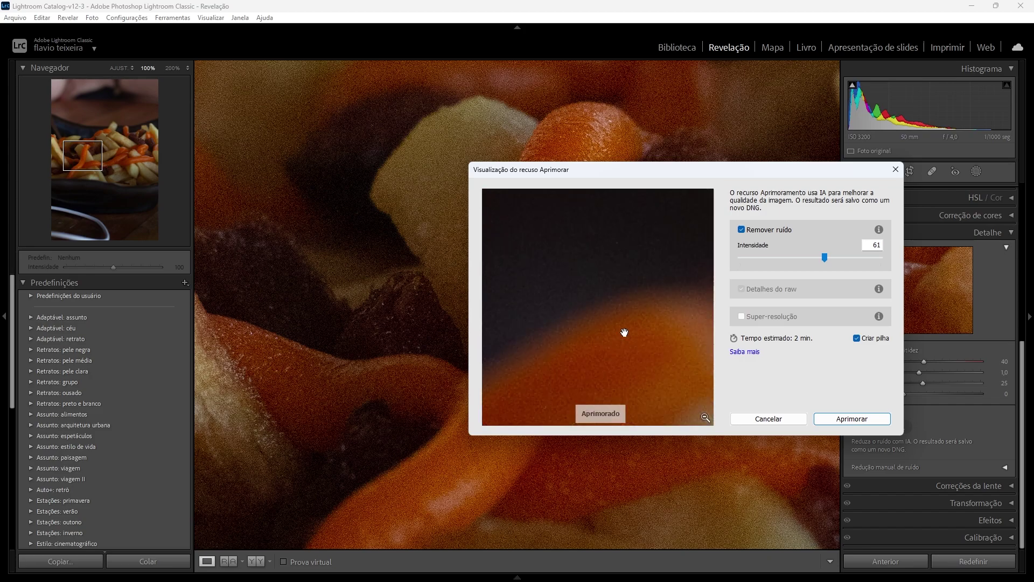
{"action": "left_click_drag", "start_coordinate": [635, 330], "coordinate": [609, 304]}
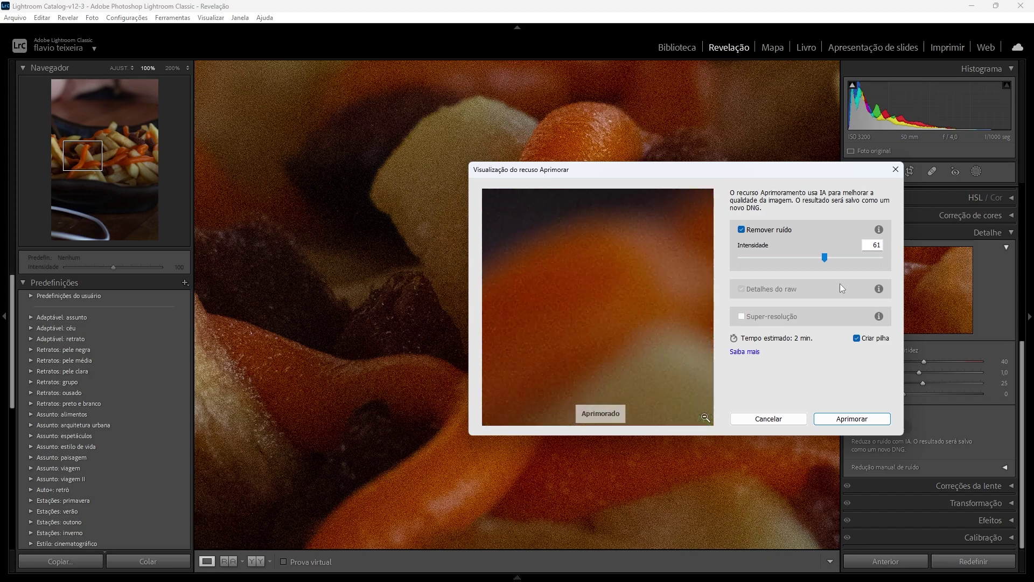
Set the noise removal intensity to 75, comparing the preview with noise removal and raw details toggled, and leave noise removal enabled
{"action": "left_click_drag", "start_coordinate": [832, 257], "coordinate": [842, 257]}
{"action": "left_click", "coordinate": [741, 229]}
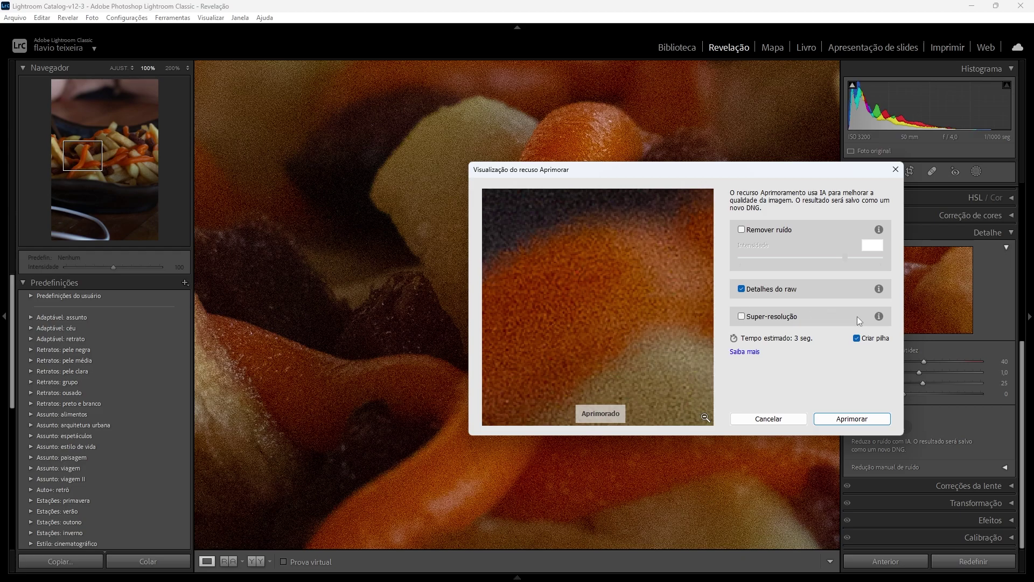
{"action": "mouse_move", "coordinate": [884, 319]}
{"action": "mouse_move", "coordinate": [880, 291]}
{"action": "left_click", "coordinate": [742, 289]}
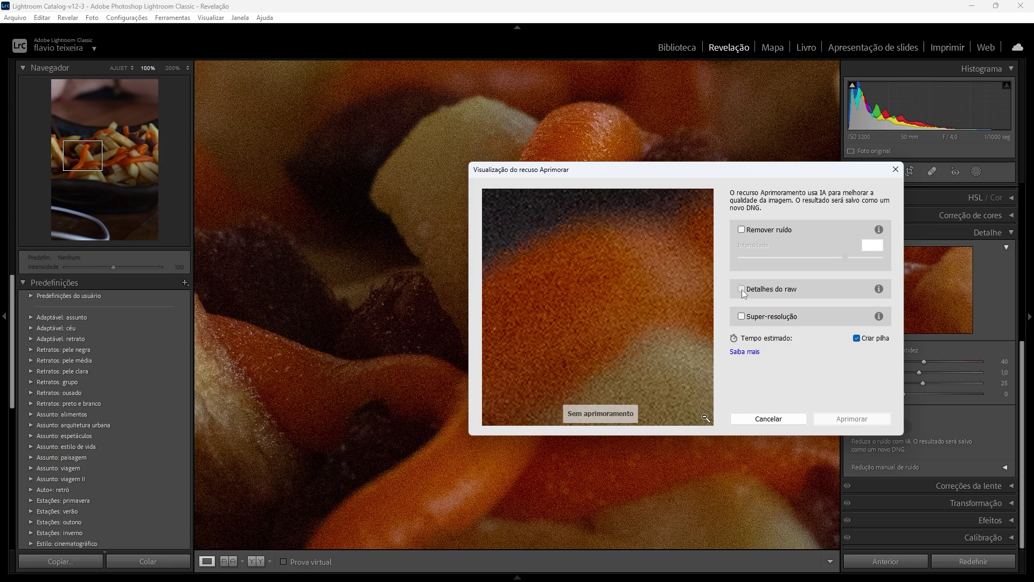
{"action": "left_click", "coordinate": [742, 289]}
{"action": "left_click", "coordinate": [742, 290]}
{"action": "left_click", "coordinate": [742, 230]}
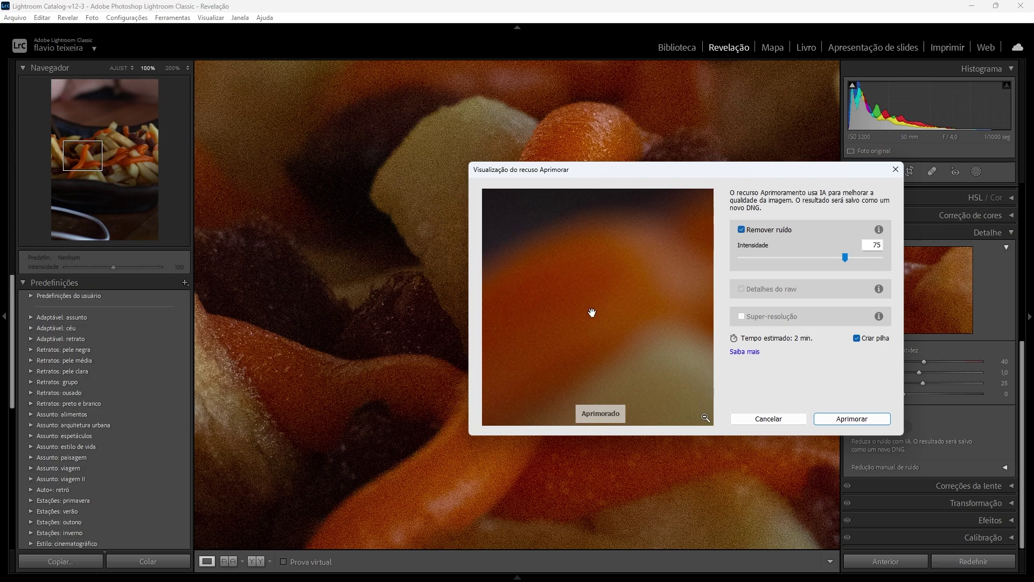
Apply the AI noise removal to create the enhanced photo and show it in a side-by-side comparison view
{"action": "left_click_drag", "start_coordinate": [592, 281], "coordinate": [628, 296]}
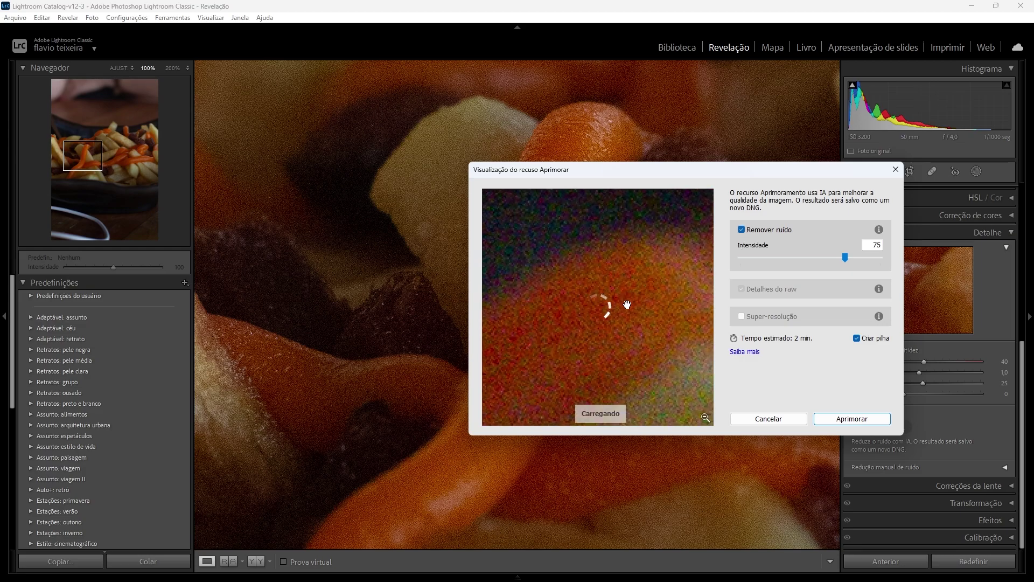
{"action": "left_click", "coordinate": [849, 420]}
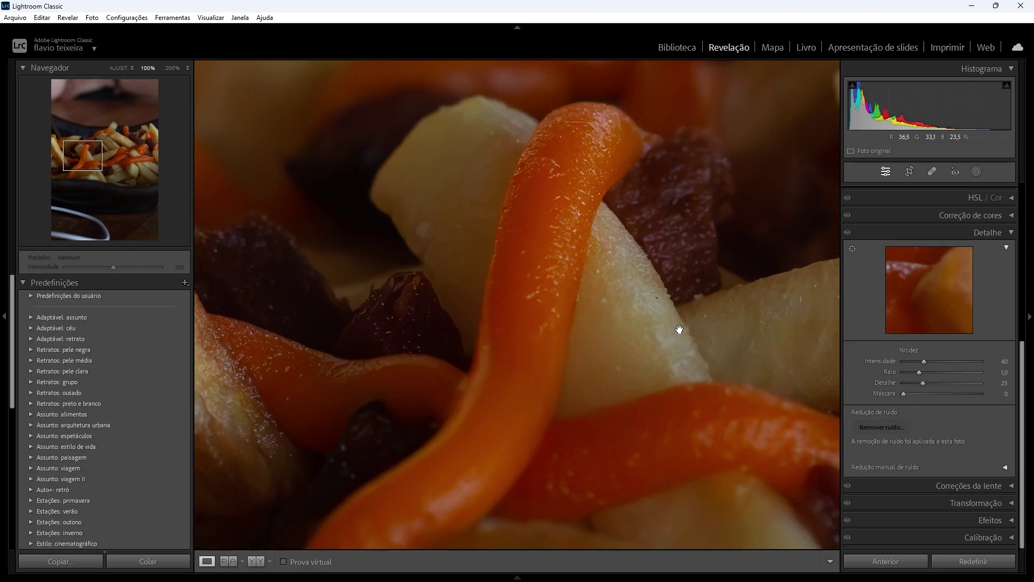
{"action": "left_click", "coordinate": [232, 562]}
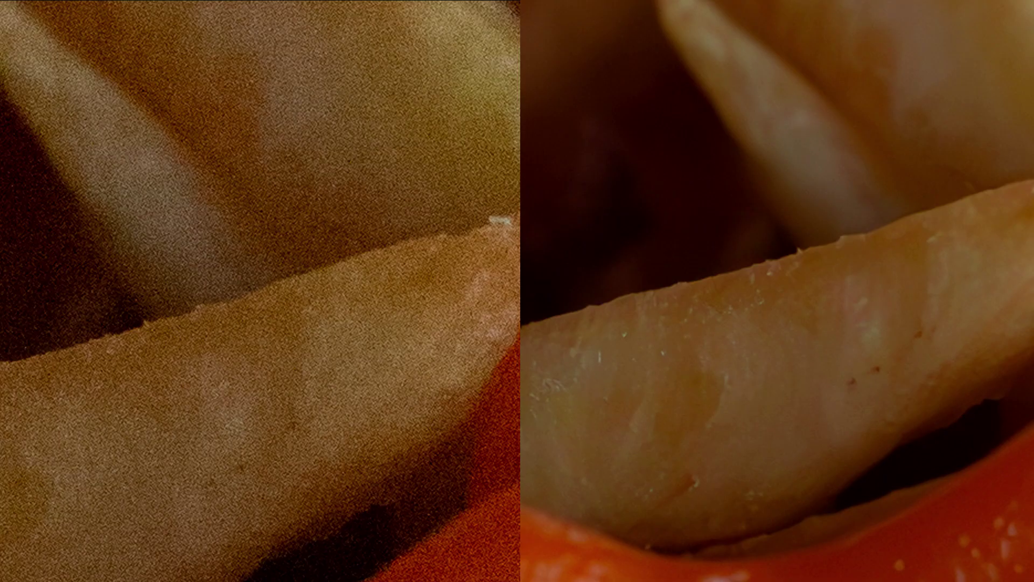